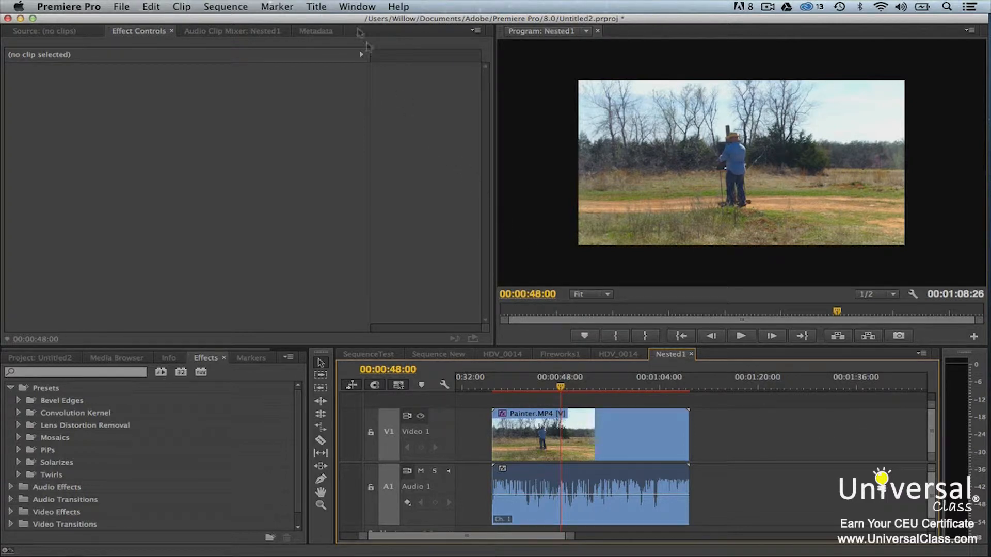
# Switch the workspace layout to Color Correction.
pyautogui.click(351, 9)
pyautogui.moveTo(392, 21)
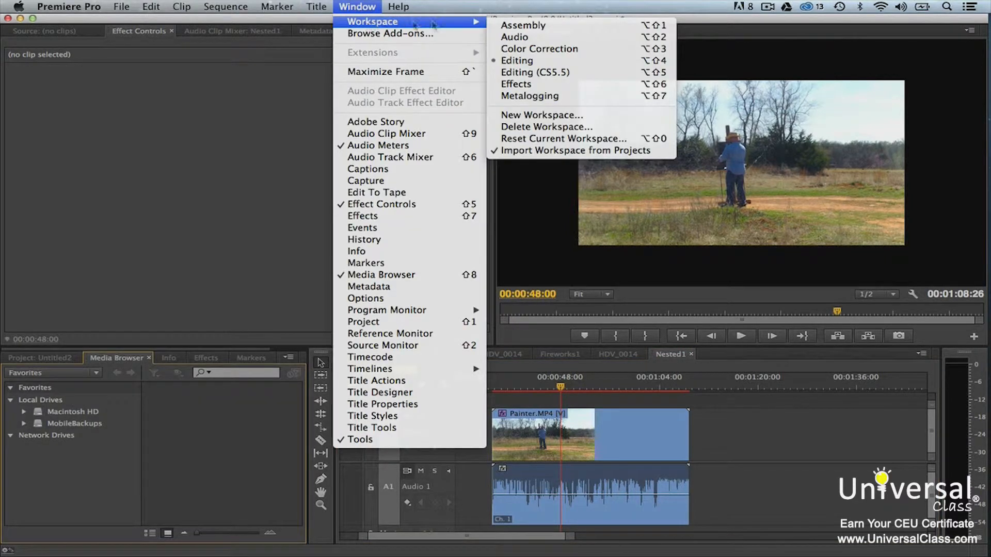
pyautogui.click(538, 49)
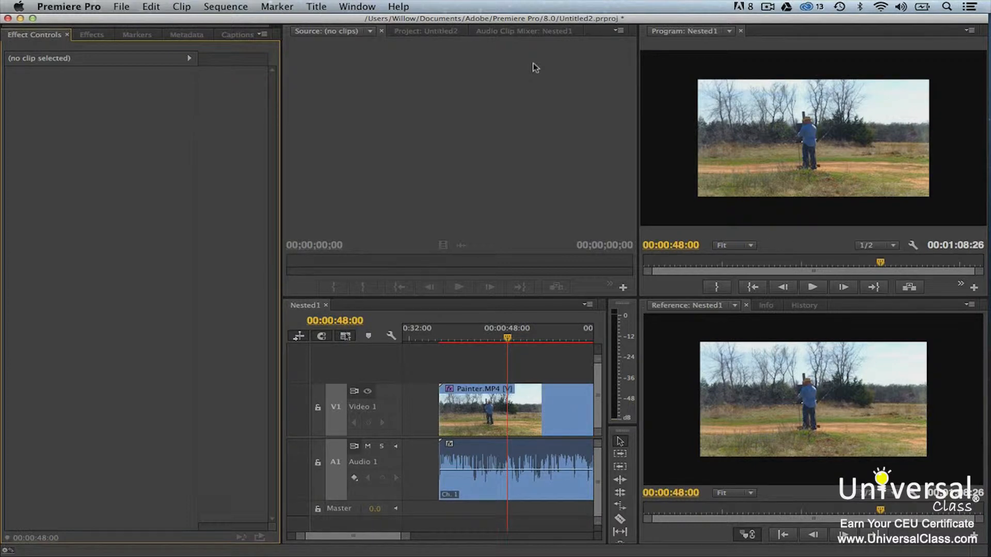
# Apply the Three-Way Color Corrector video effect to the Painter.MP4 clip in the Nested1 sequence.
pyautogui.click(91, 34)
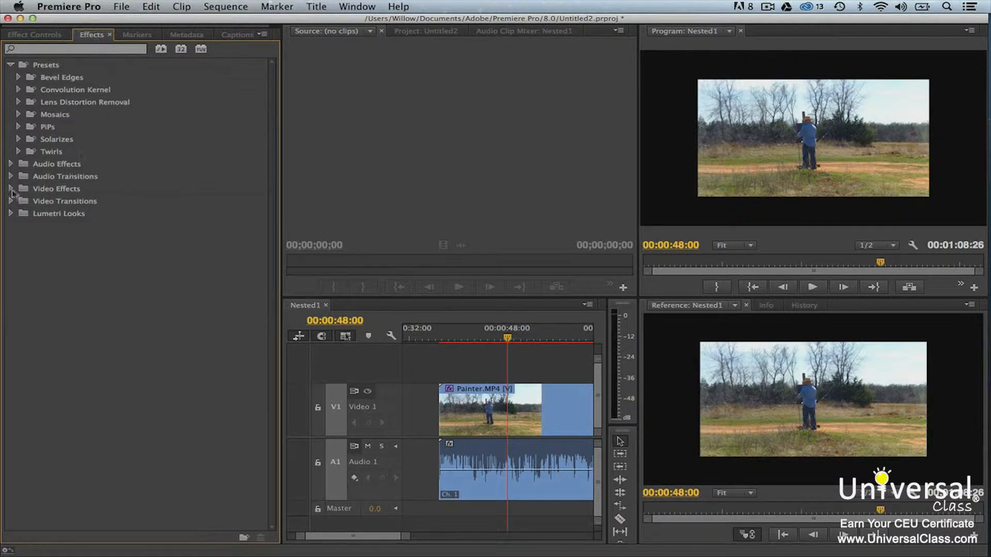
pyautogui.click(11, 189)
pyautogui.click(19, 238)
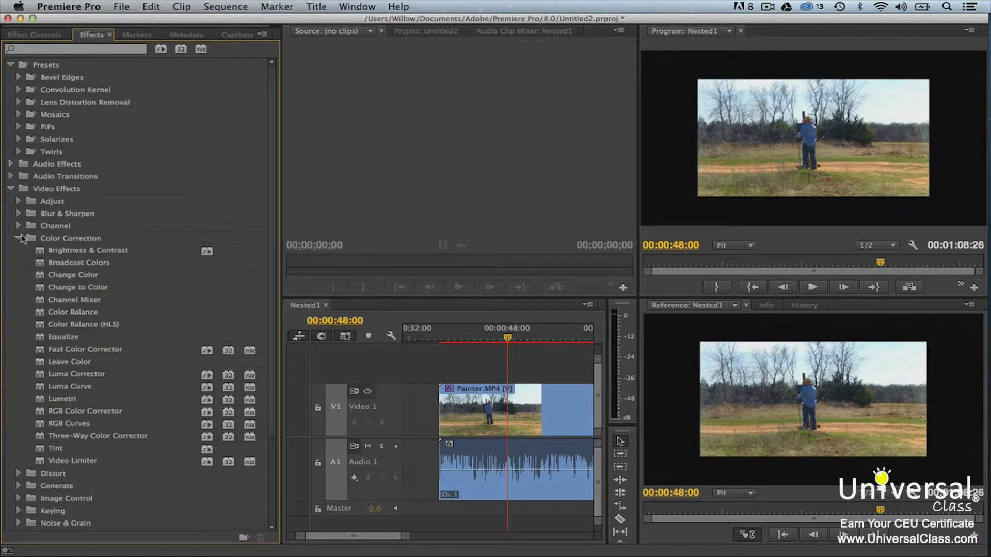
pyautogui.click(41, 437)
pyautogui.moveTo(212, 443)
pyautogui.mouseDown()
pyautogui.moveTo(449, 397)
pyautogui.moveTo(476, 410)
pyautogui.mouseUp()
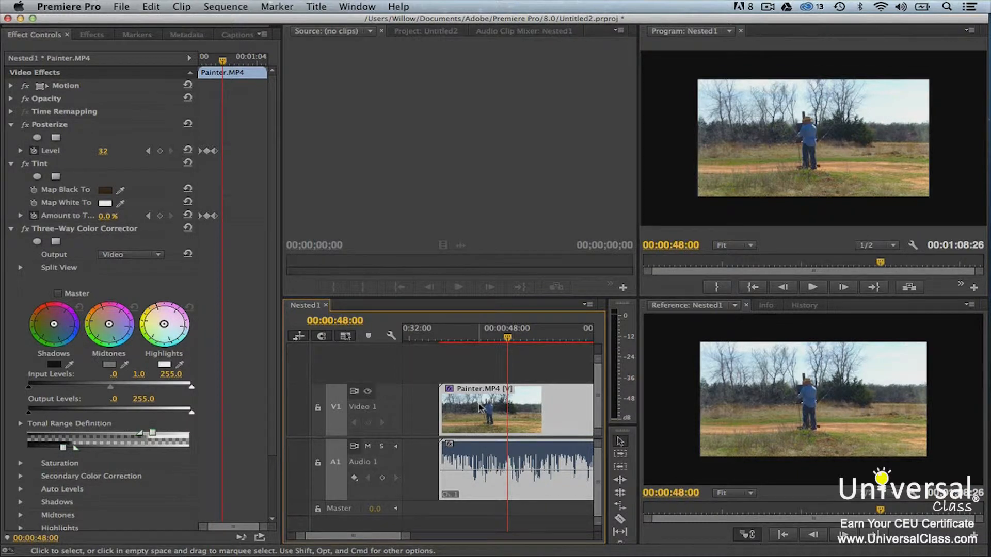
# Reveal the Tonal Range Definition settings of the Luma Corrector on Painter.MP4, then deselect the clip.
pyautogui.scroll(-5, 216, 442)
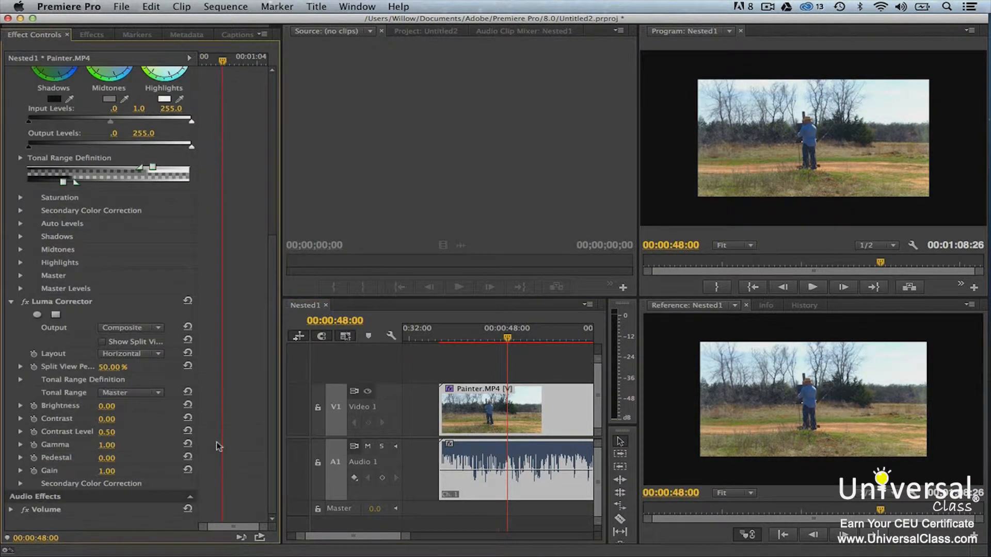
pyautogui.click(21, 380)
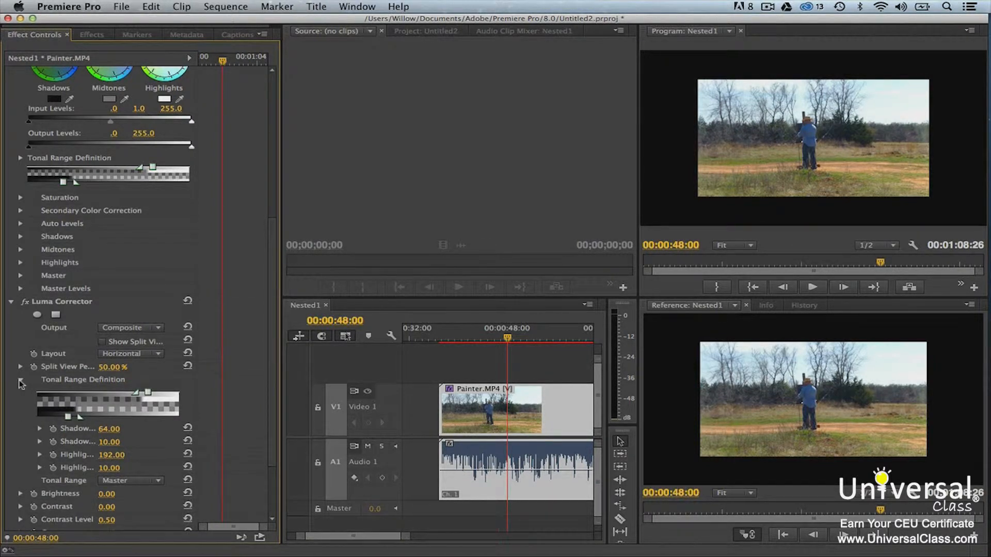
pyautogui.click(538, 371)
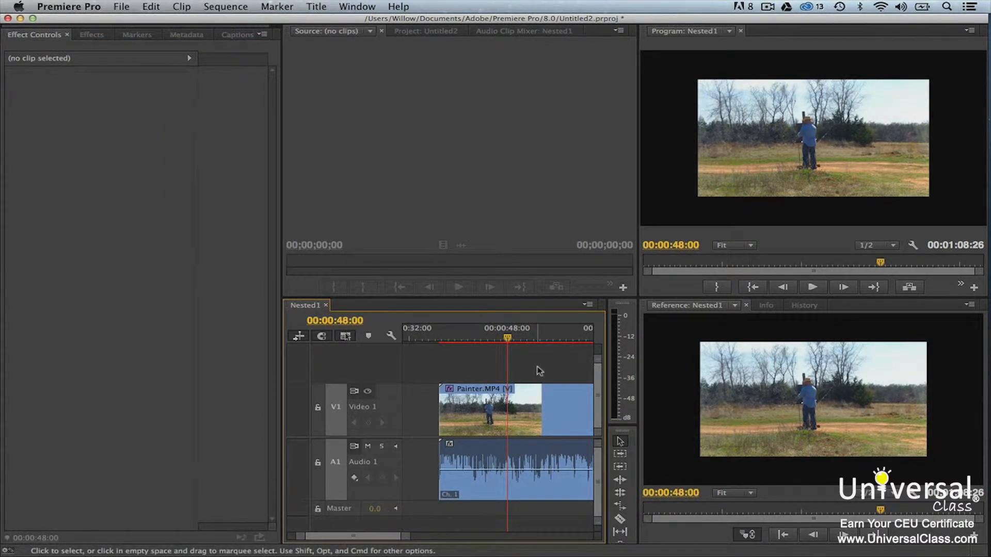
# Open a reference monitor for the Nested1 sequence and set its display to YC Waveform.
pyautogui.click(357, 7)
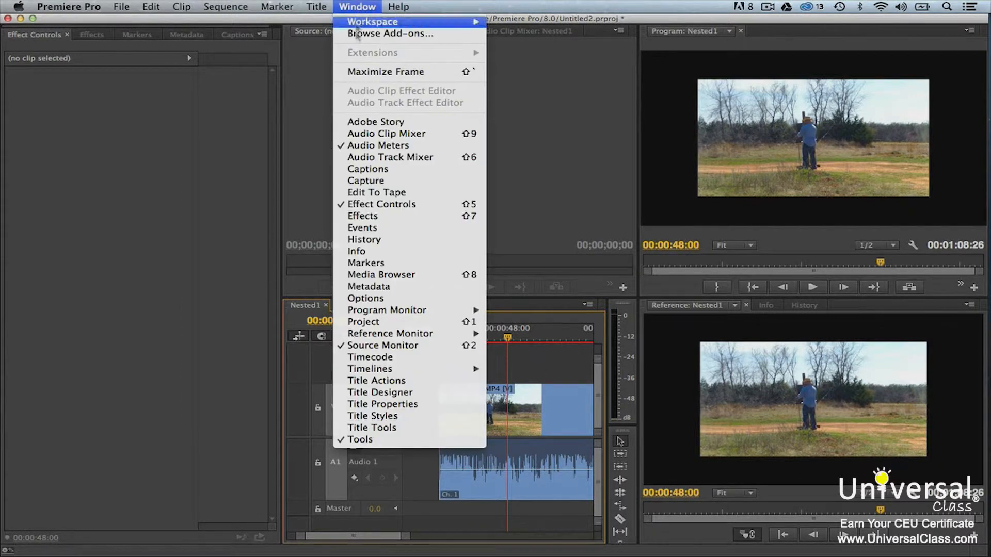
pyautogui.moveTo(449, 334)
pyautogui.click(519, 334)
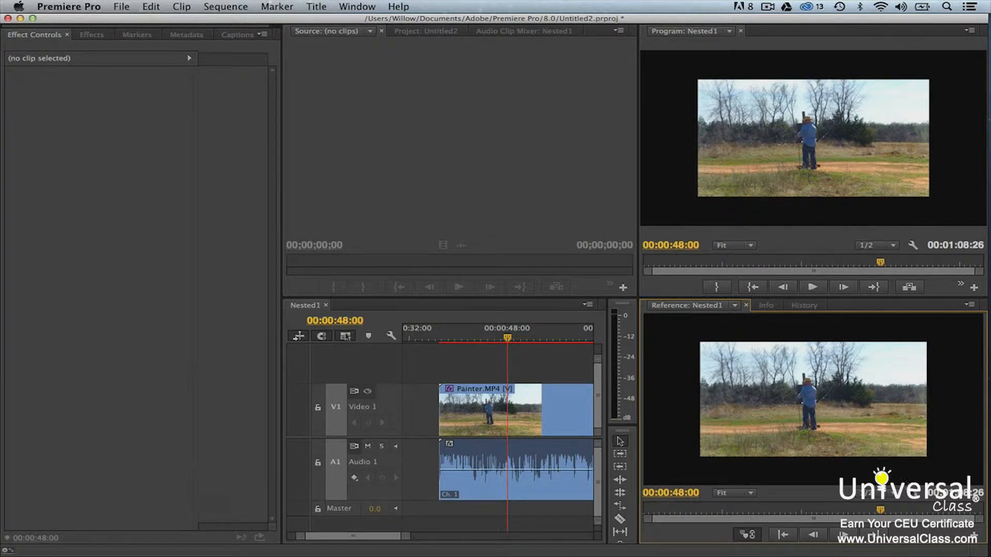
pyautogui.click(913, 493)
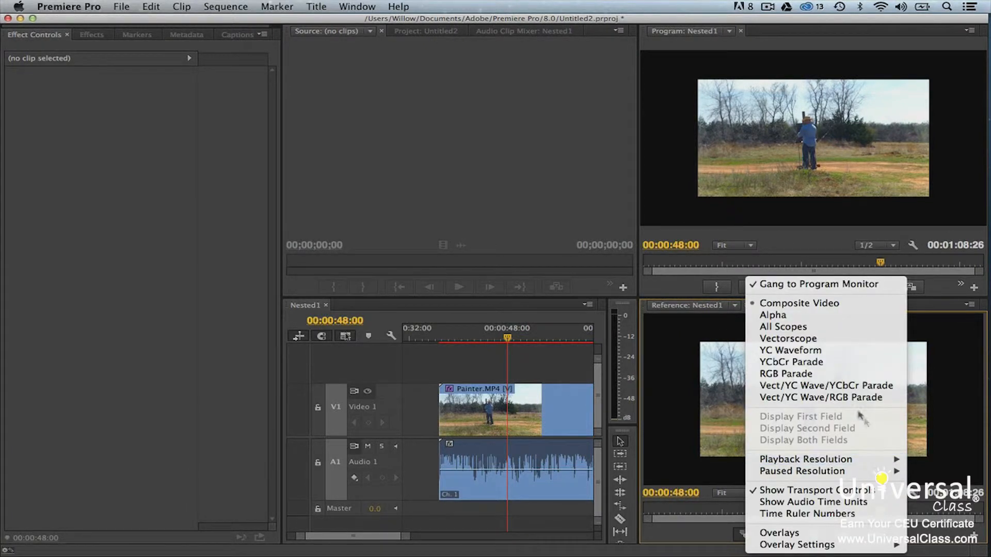
pyautogui.click(857, 350)
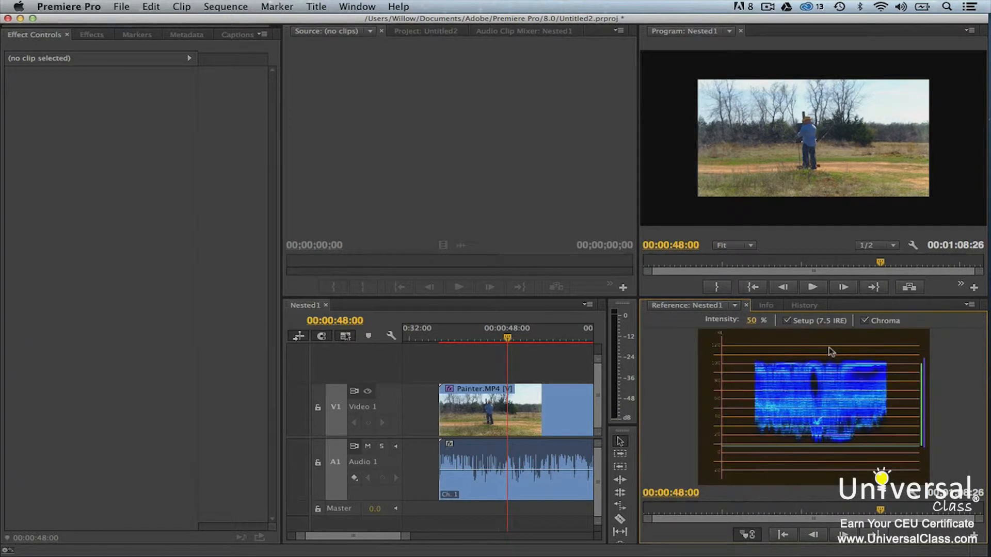
# Turn off Chroma and Setup (7.5 IRE) for the waveform and set its intensity to 100%.
pyautogui.click(864, 321)
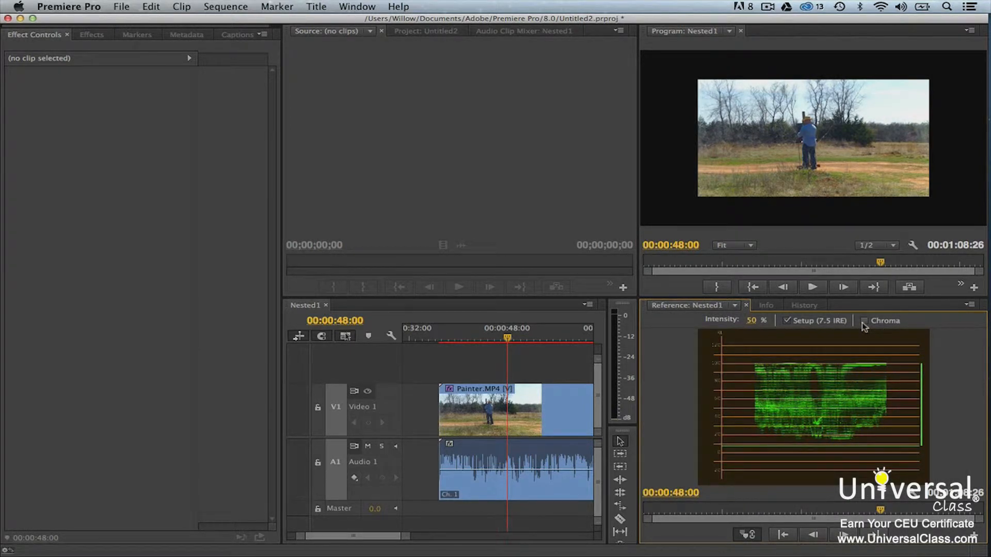
pyautogui.click(788, 321)
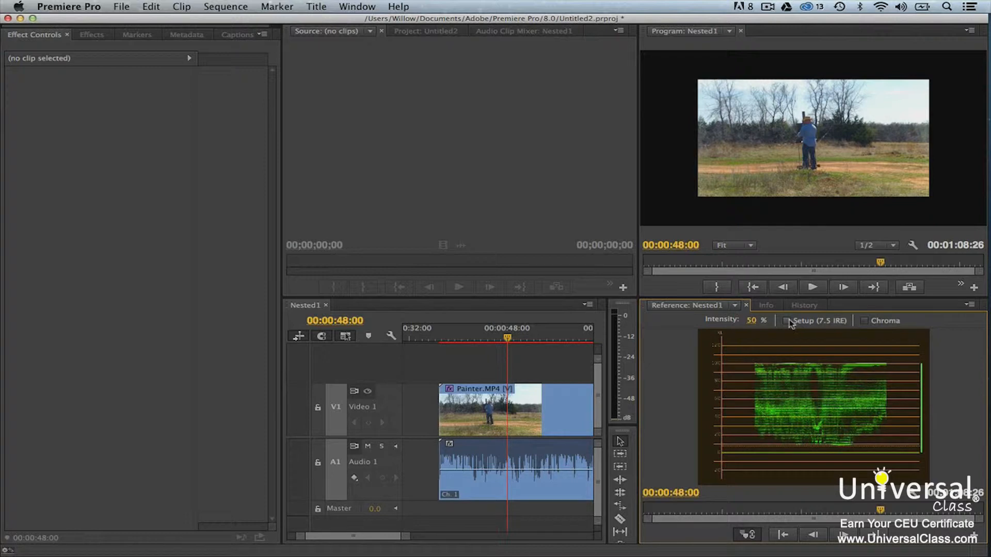
pyautogui.click(751, 320)
pyautogui.write('100')
pyautogui.press('Return')
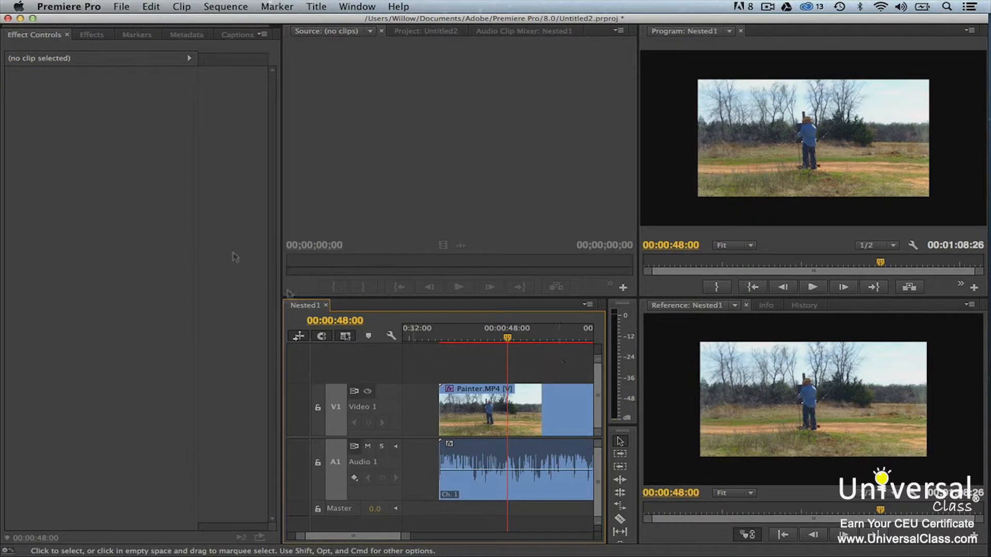
# Apply the Shadow/Highlight effect from the Adjust video effects to the Painter.MP4 clip.
pyautogui.click(99, 35)
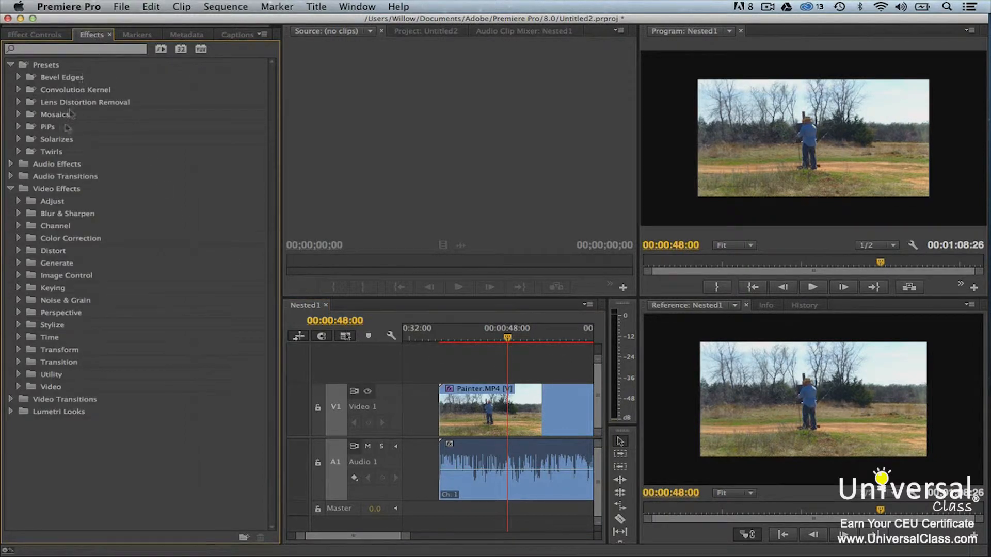
pyautogui.click(19, 201)
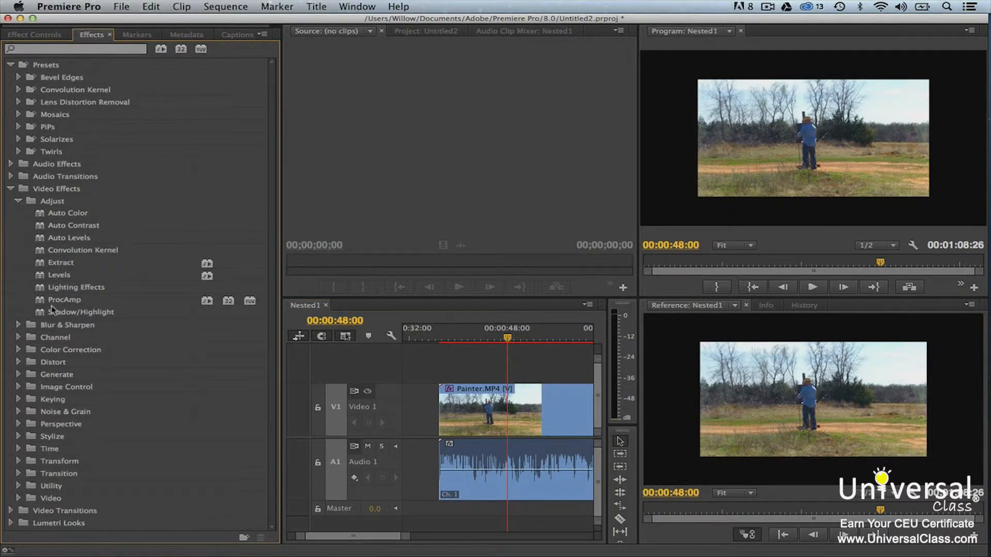
pyautogui.moveTo(42, 312)
pyautogui.mouseDown()
pyautogui.moveTo(382, 397)
pyautogui.moveTo(480, 411)
pyautogui.mouseUp()
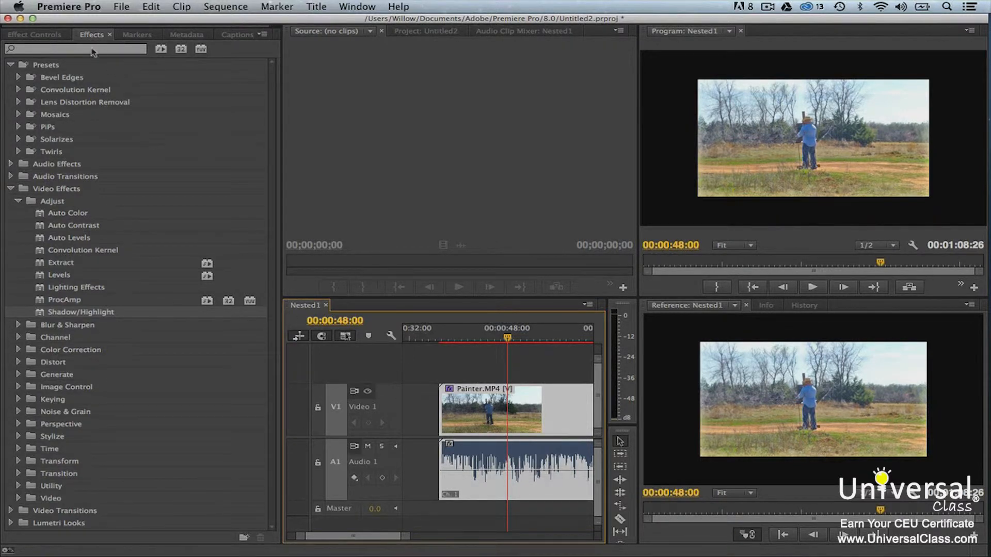
# Turn off Auto Amounts for Shadow/Highlight, set Shadow Amount to 18 and Highlight Amount to 3, and deselect the clip.
pyautogui.click(55, 36)
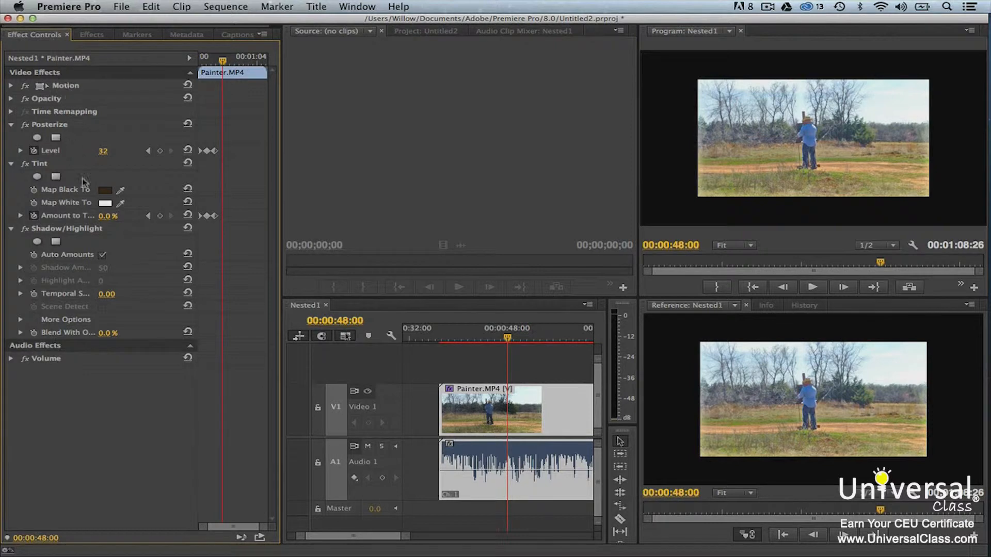
pyautogui.click(103, 255)
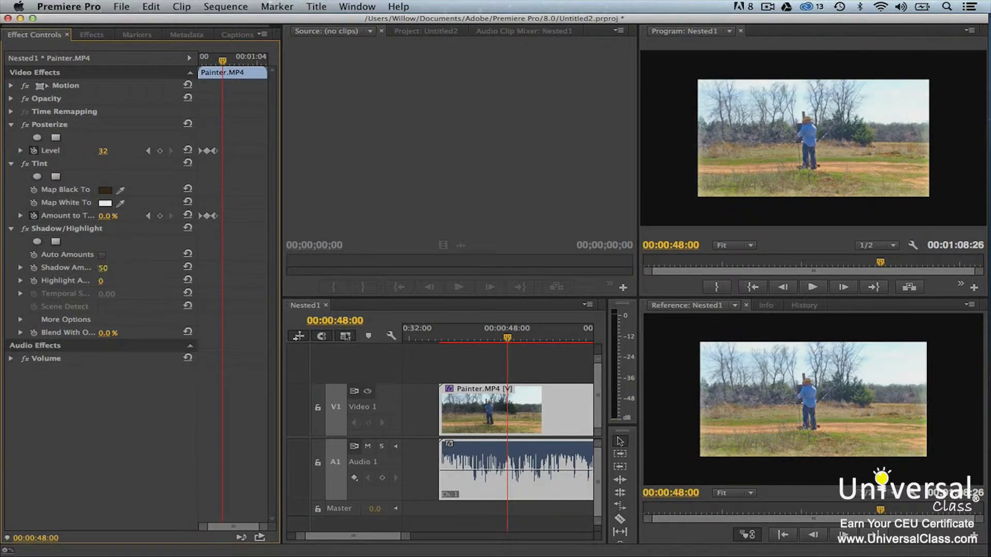
pyautogui.moveTo(103, 267); pyautogui.dragTo(104, 267)
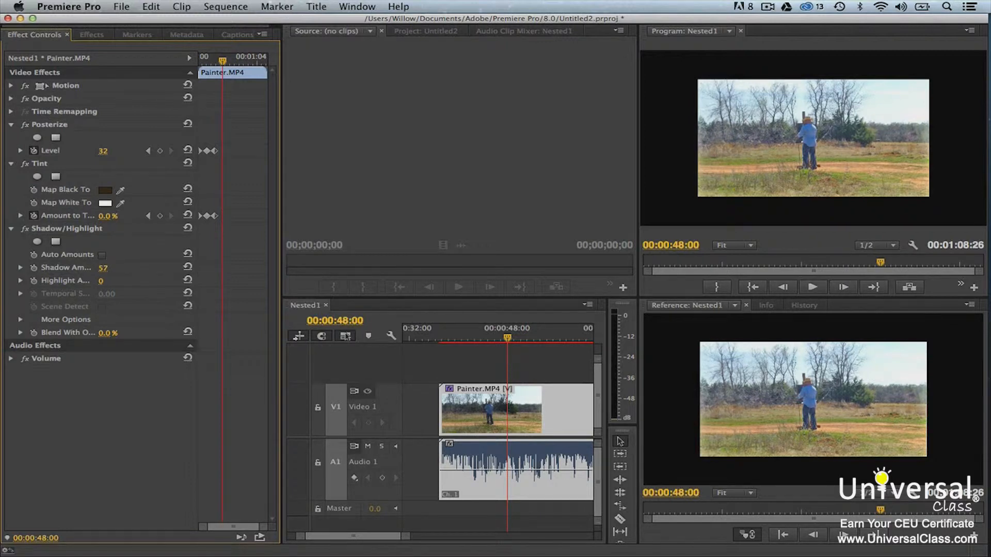
pyautogui.moveTo(104, 268)
pyautogui.mouseDown()
pyautogui.moveTo(85, 268)
pyautogui.moveTo(102, 281)
pyautogui.mouseUp()
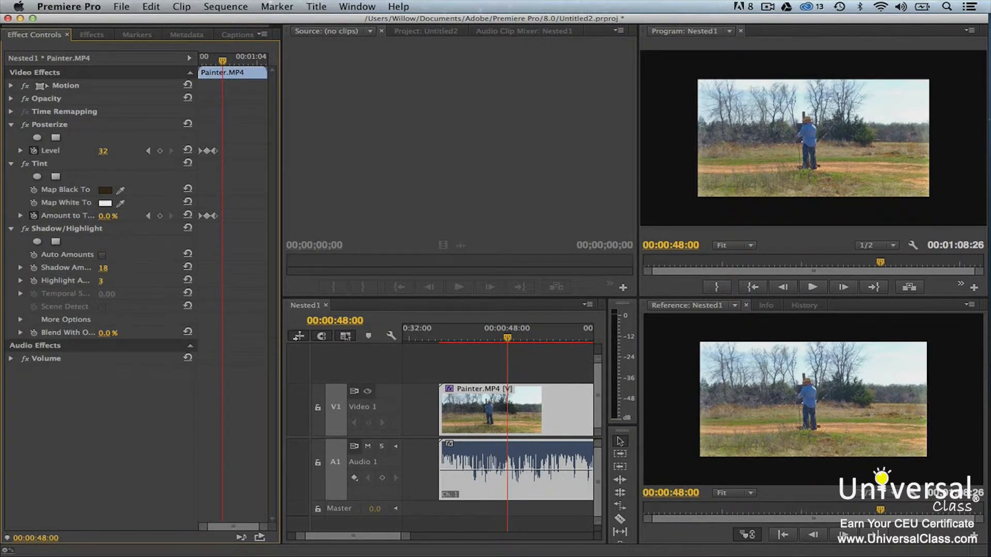
pyautogui.click(558, 364)
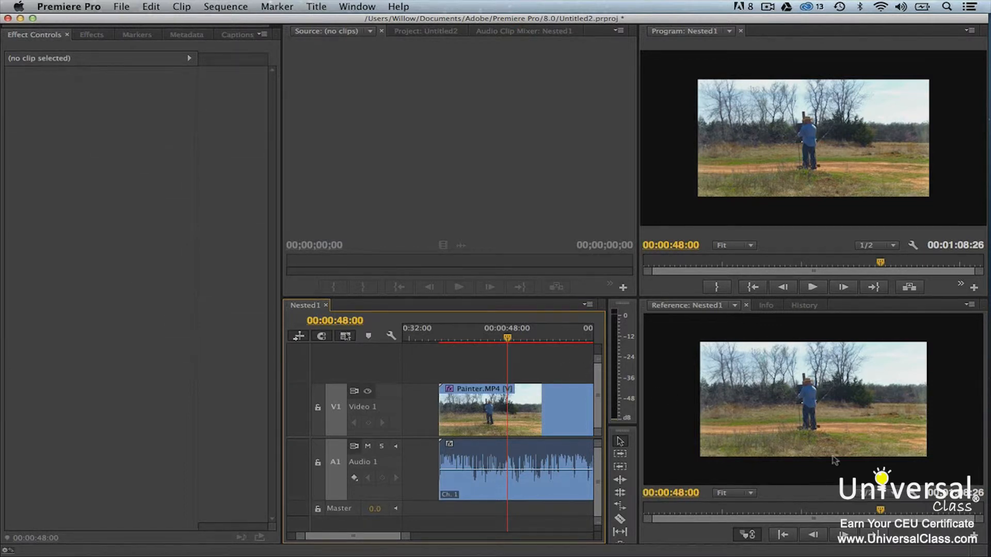
# Set the reference monitor's display to RGB Parade.
pyautogui.click(913, 493)
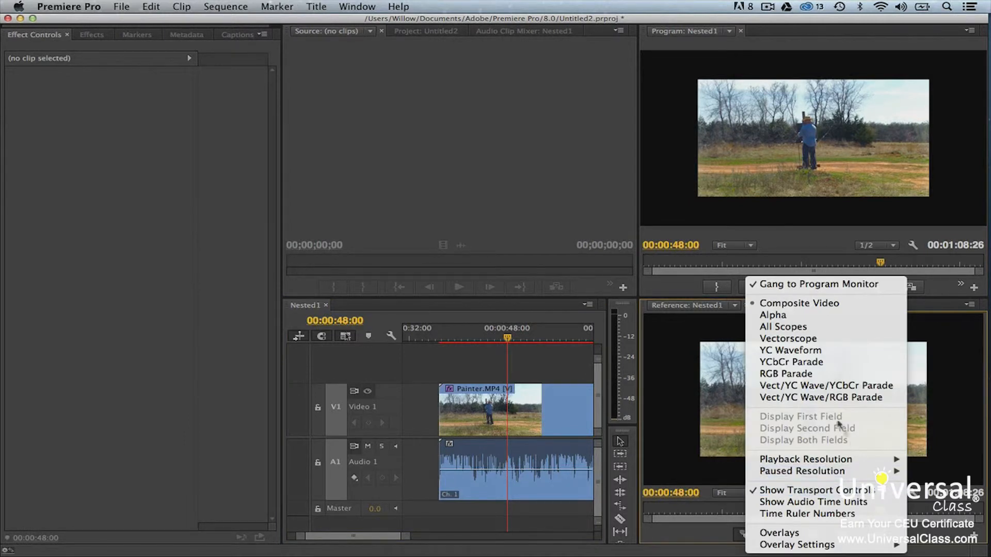
pyautogui.click(819, 374)
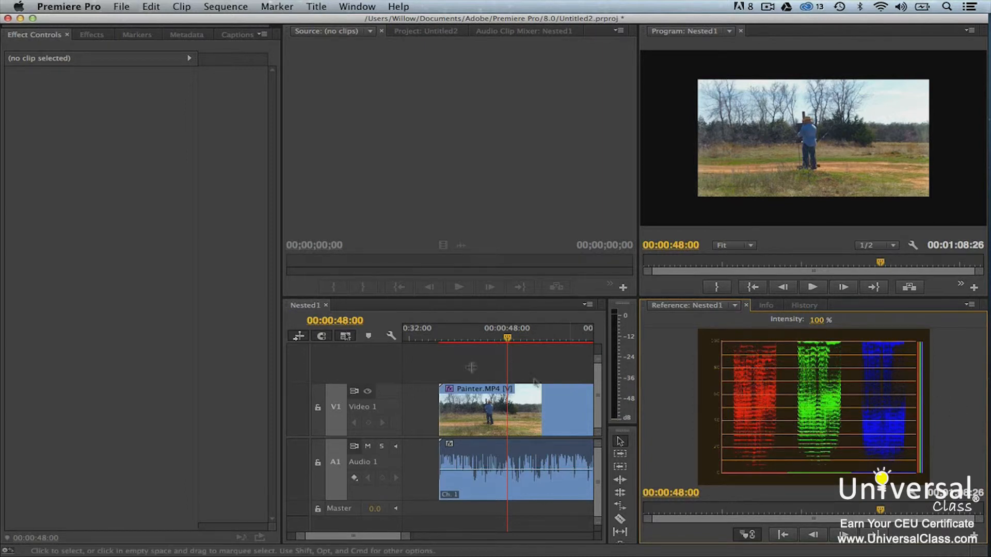
# Apply the Fast Color Corrector effect to the Painter.MP4 clip and show the clip's effect settings.
pyautogui.click(103, 37)
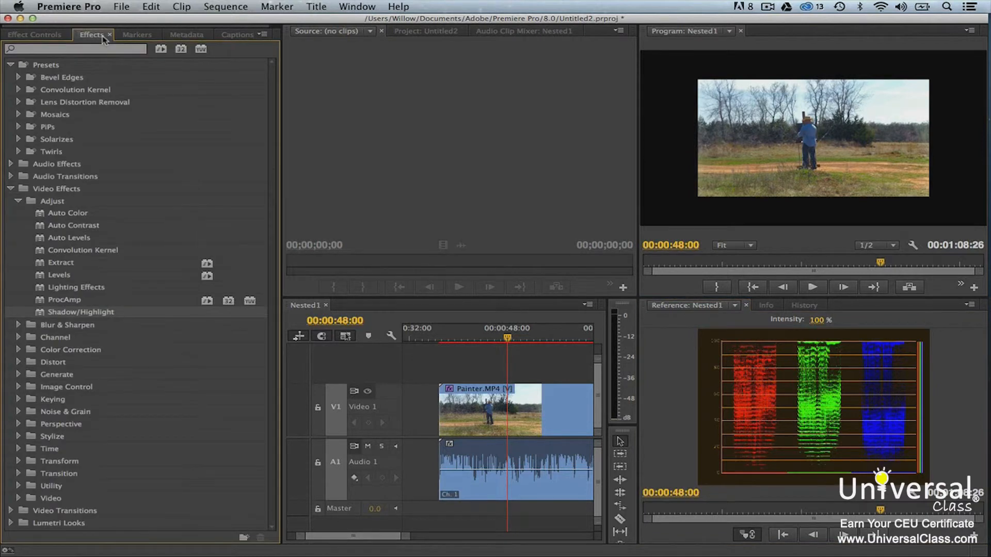
pyautogui.click(21, 349)
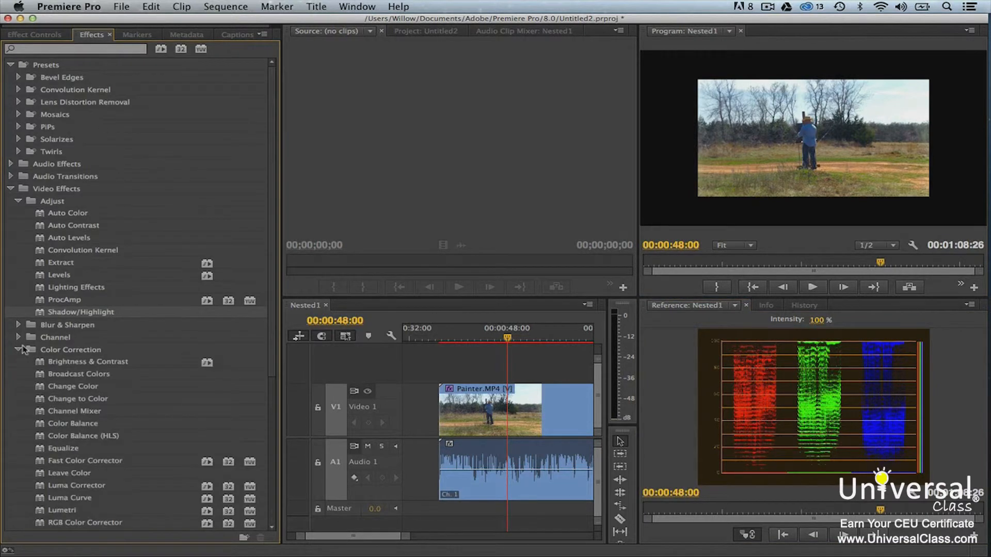
pyautogui.moveTo(45, 461)
pyautogui.mouseDown()
pyautogui.moveTo(426, 459)
pyautogui.moveTo(479, 422)
pyautogui.mouseUp()
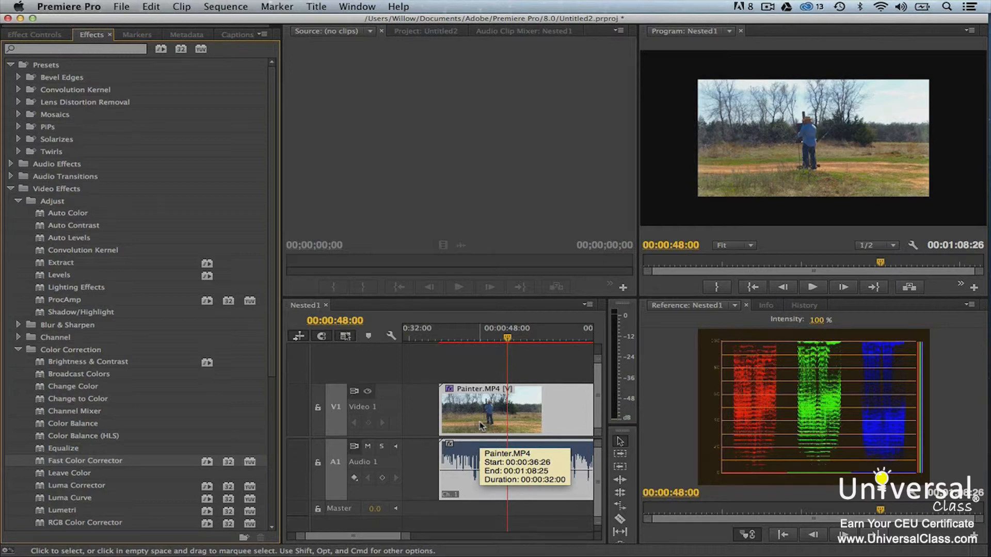
pyautogui.click(41, 37)
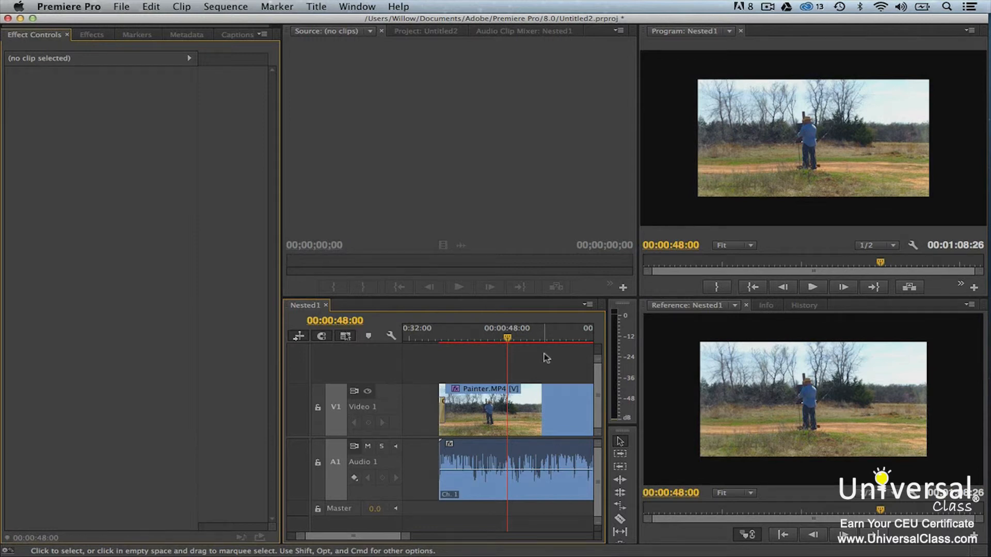
# Create a 1920 x 1080, 29.97fps adjustment layer and place it on a new V2 track at the start of Painter.MP4.
pyautogui.hotkey('shift', '1')
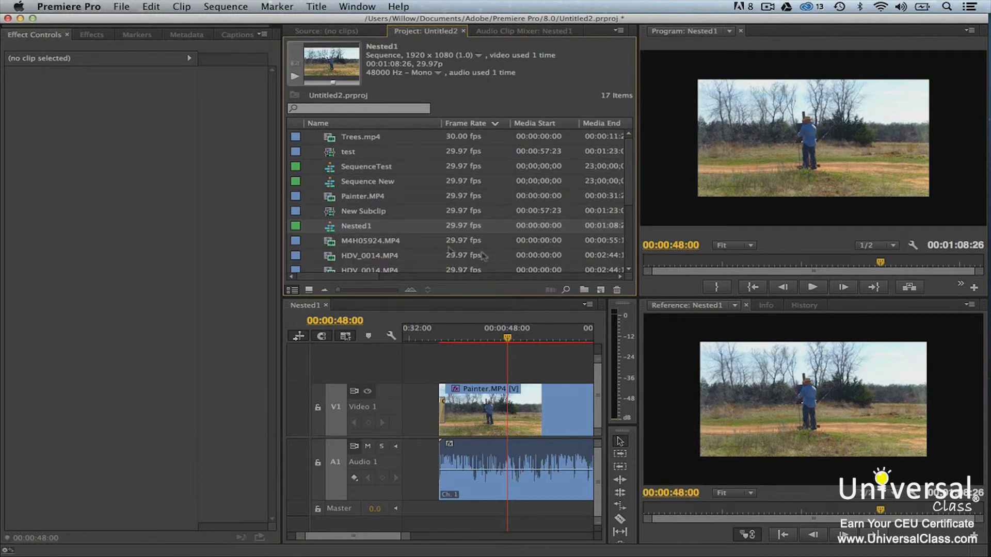
pyautogui.click(600, 290)
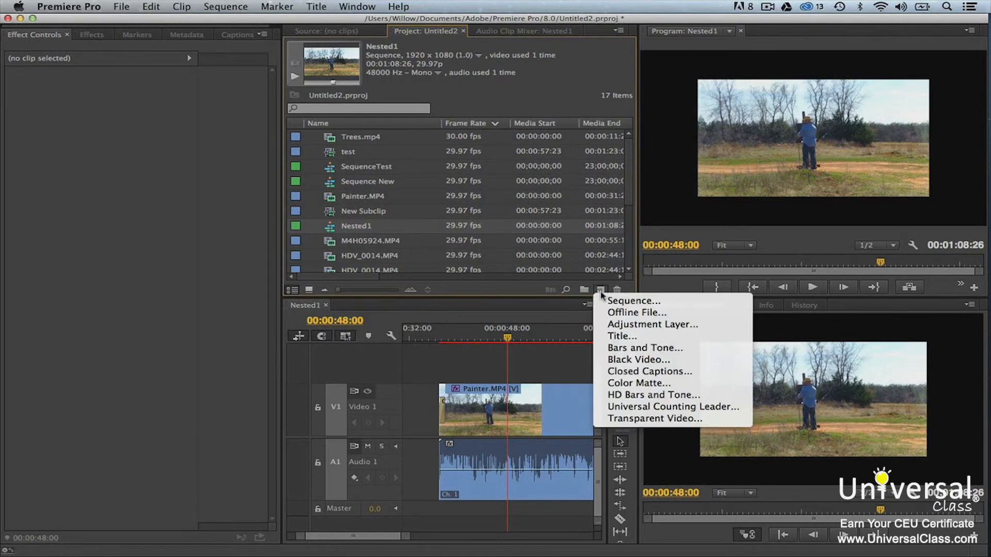
pyautogui.click(604, 324)
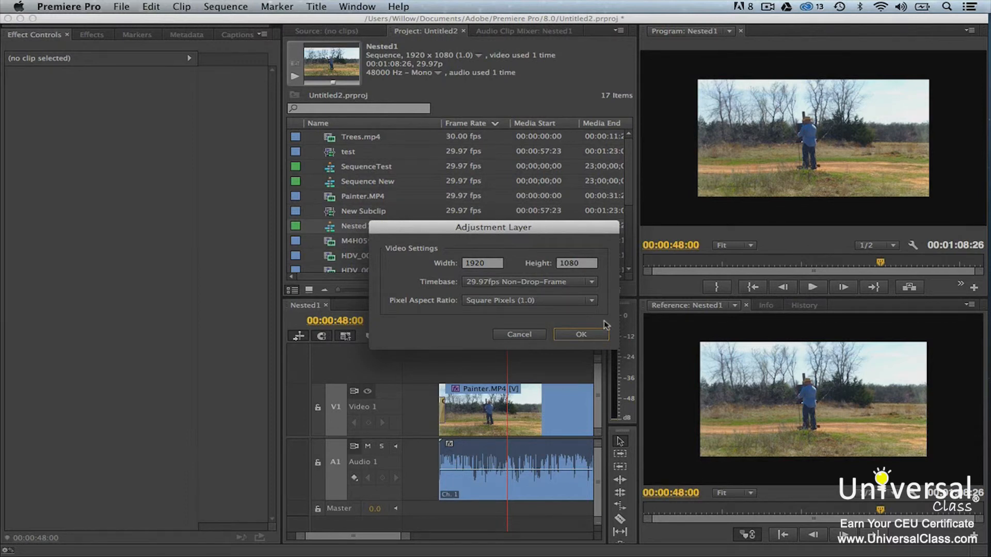
pyautogui.click(594, 336)
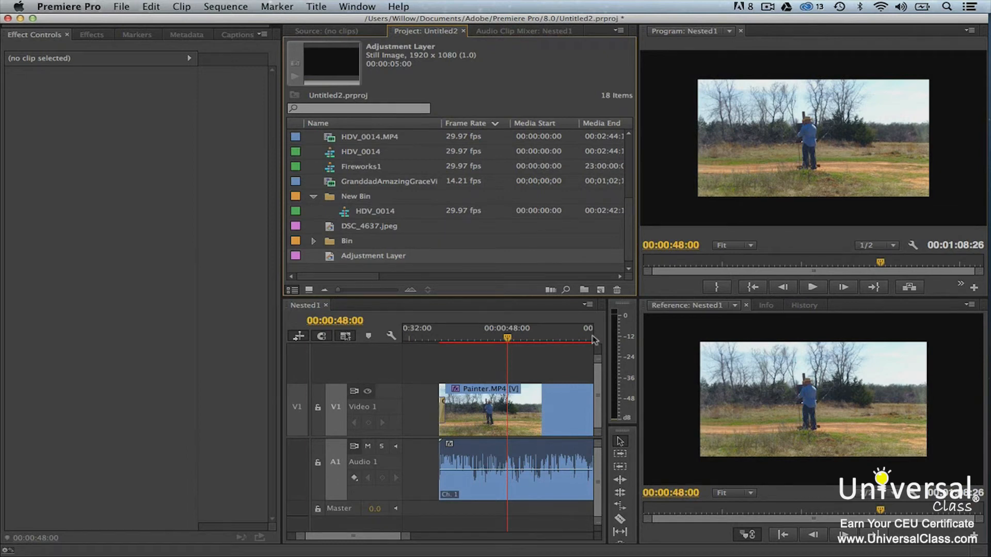
pyautogui.moveTo(329, 258)
pyautogui.mouseDown()
pyautogui.moveTo(426, 328)
pyautogui.moveTo(440, 360)
pyautogui.mouseUp()
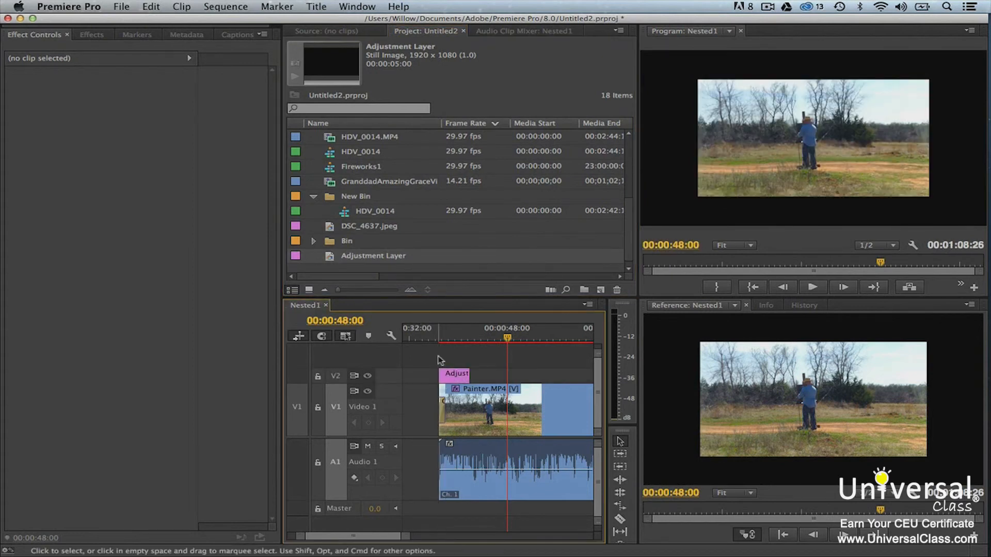
# Apply the Lumetri look Back in the Day to the adjustment layer and move the playhead to 00:00:38:25 beneath it.
pyautogui.click(96, 37)
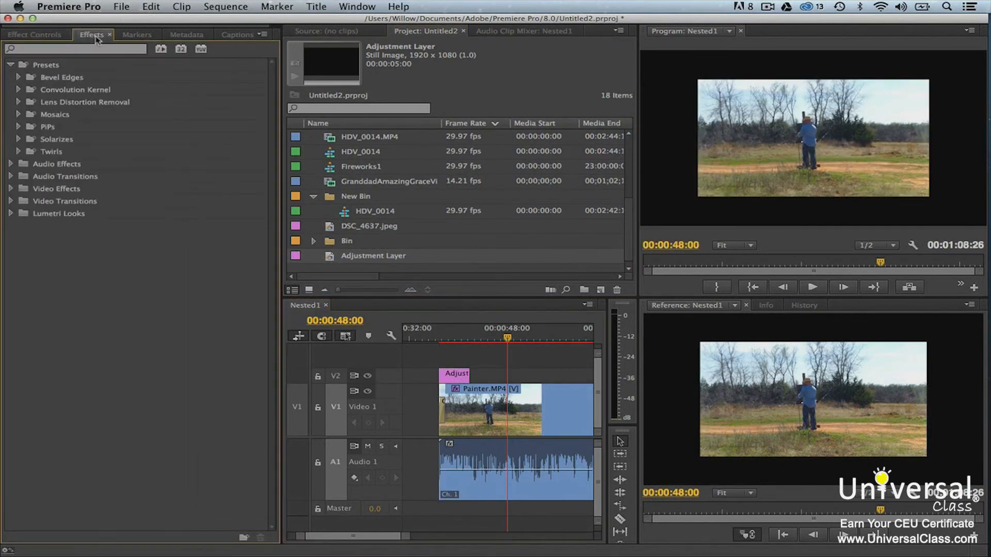
pyautogui.click(11, 214)
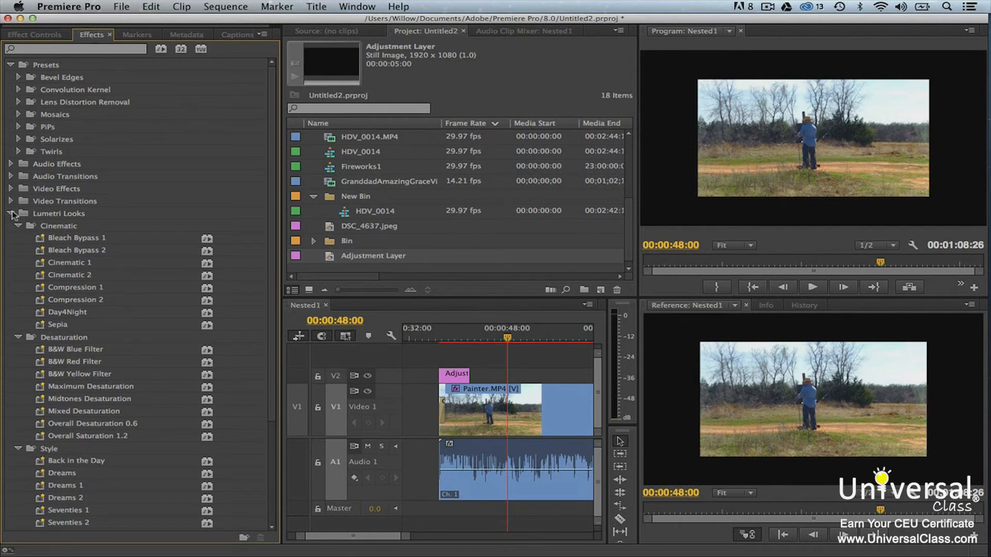
pyautogui.click(80, 461)
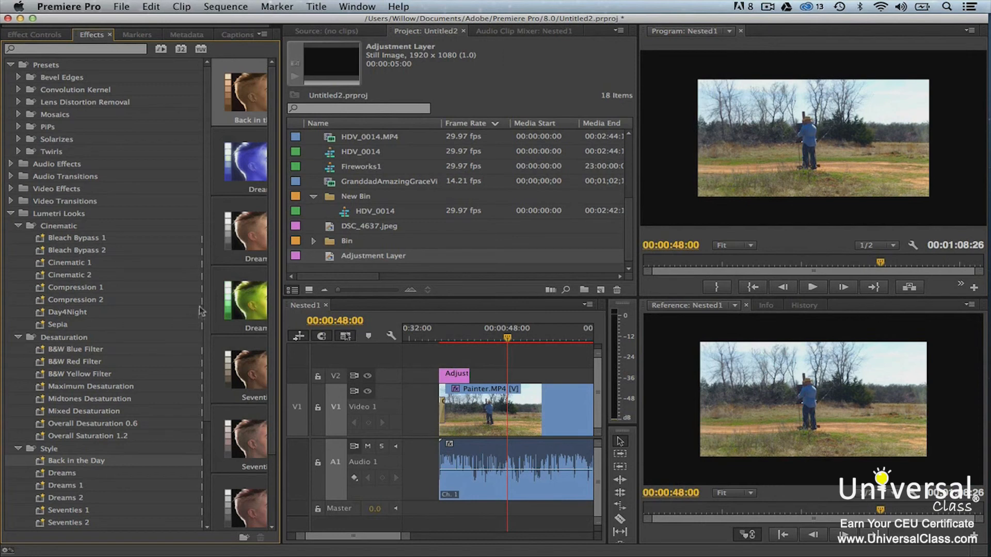
pyautogui.moveTo(283, 205); pyautogui.dragTo(320, 209)
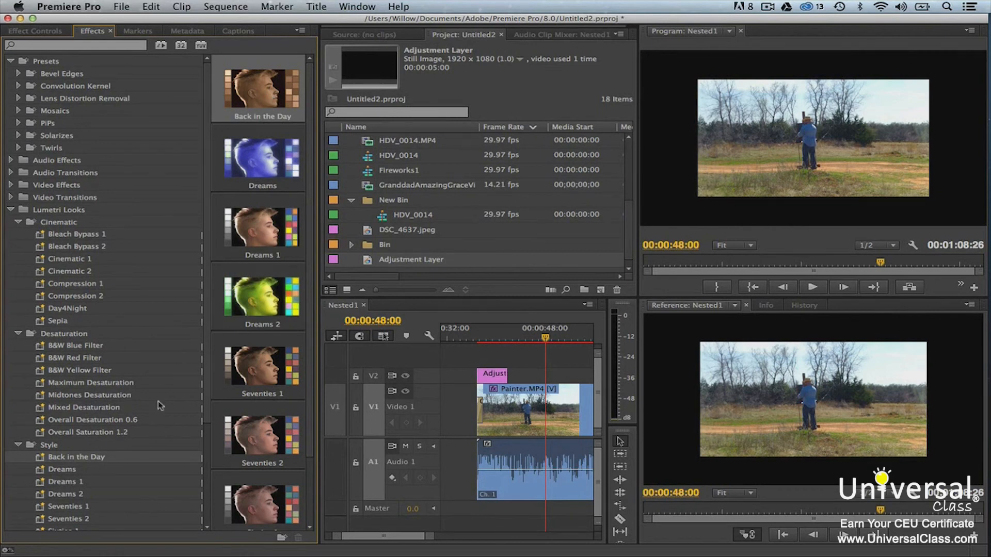
pyautogui.moveTo(42, 459); pyautogui.dragTo(490, 380)
pyautogui.click(490, 339)
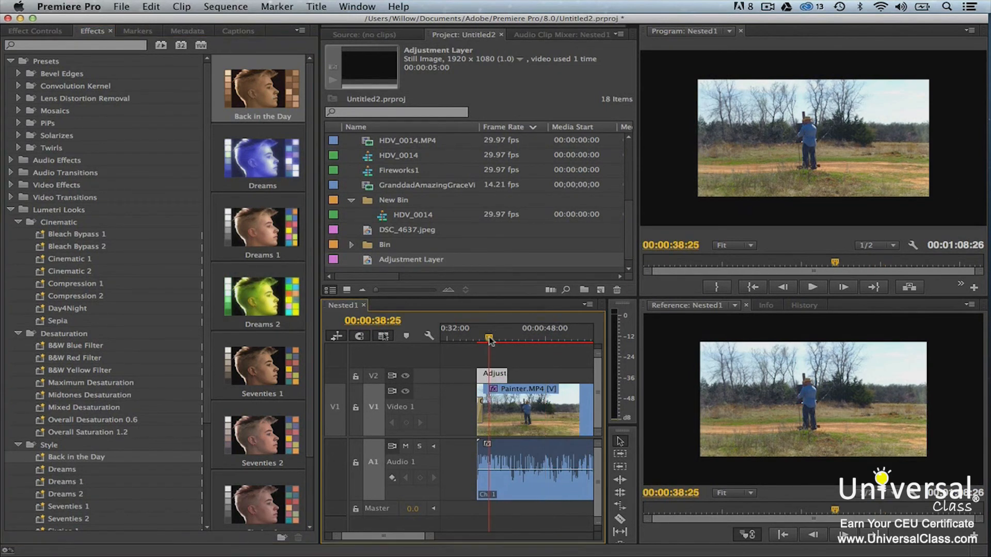